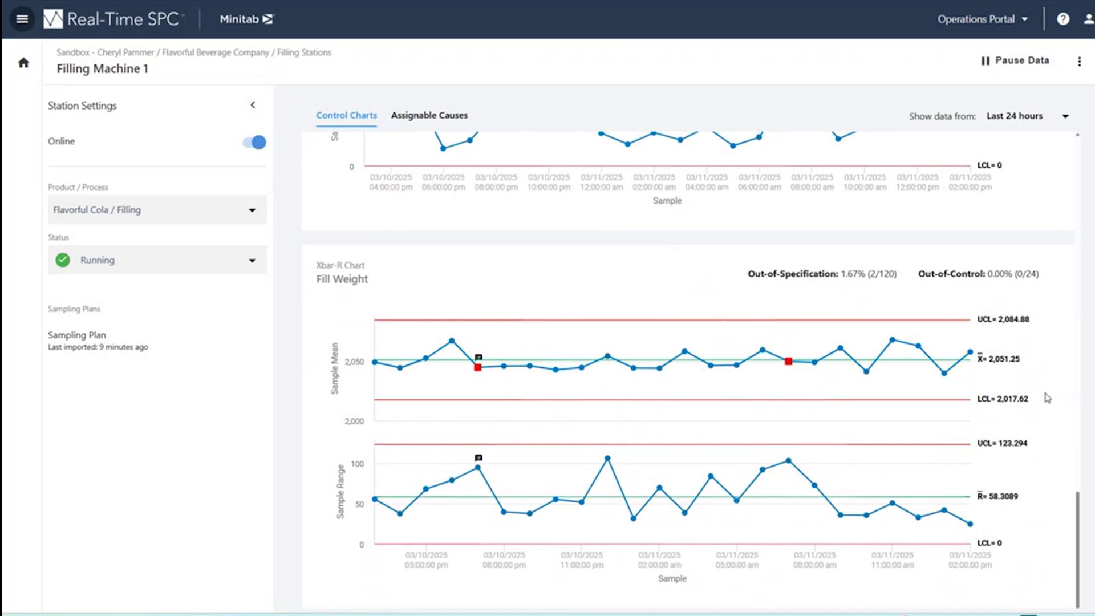
- Open the subgroup details of the flagged 03/11/2025 07:00 am point on the Fill Weight Xbar-R chart
{"action": "key", "text": "ctrl+minus"}
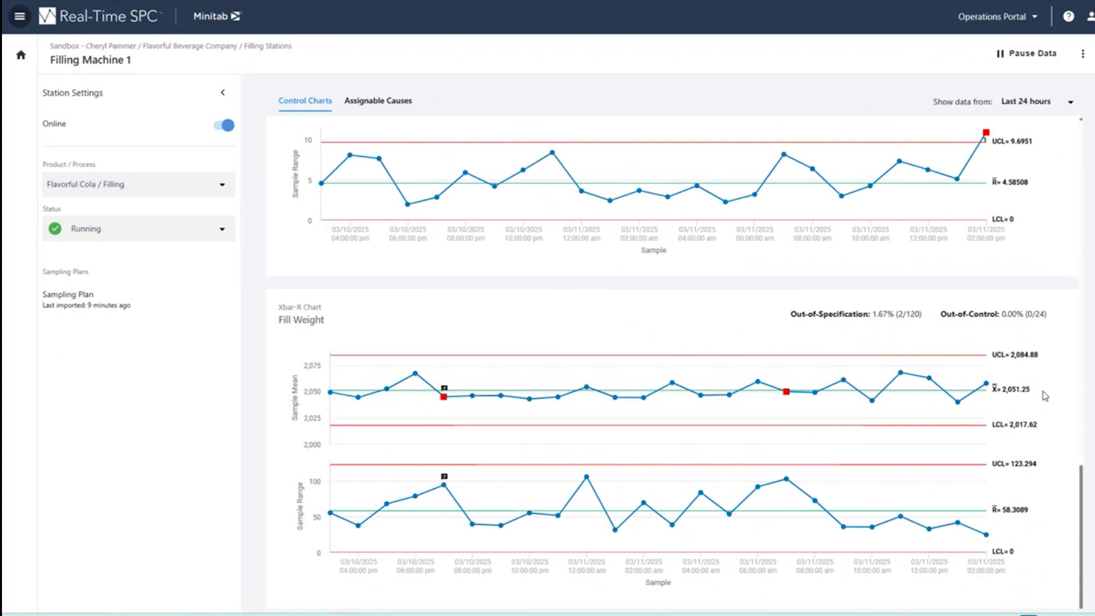
{"action": "mouse_move", "coordinate": [901, 444]}
{"action": "key", "text": "ctrl+plus"}
{"action": "key", "text": "ctrl+plus"}
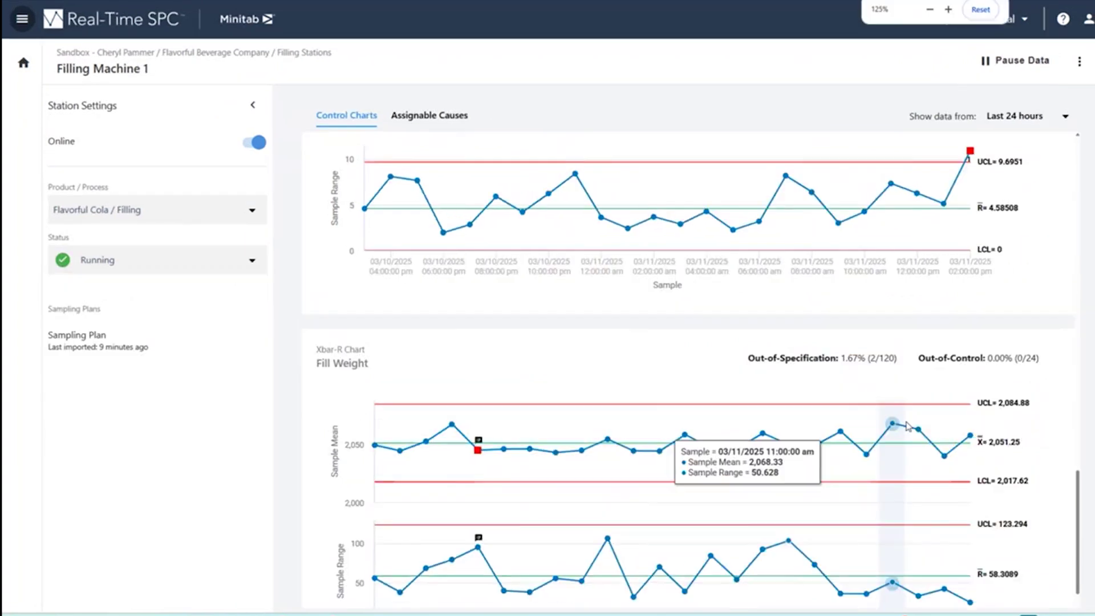
{"action": "scroll", "coordinate": [909, 425], "scroll_direction": "down", "scroll_amount": 1}
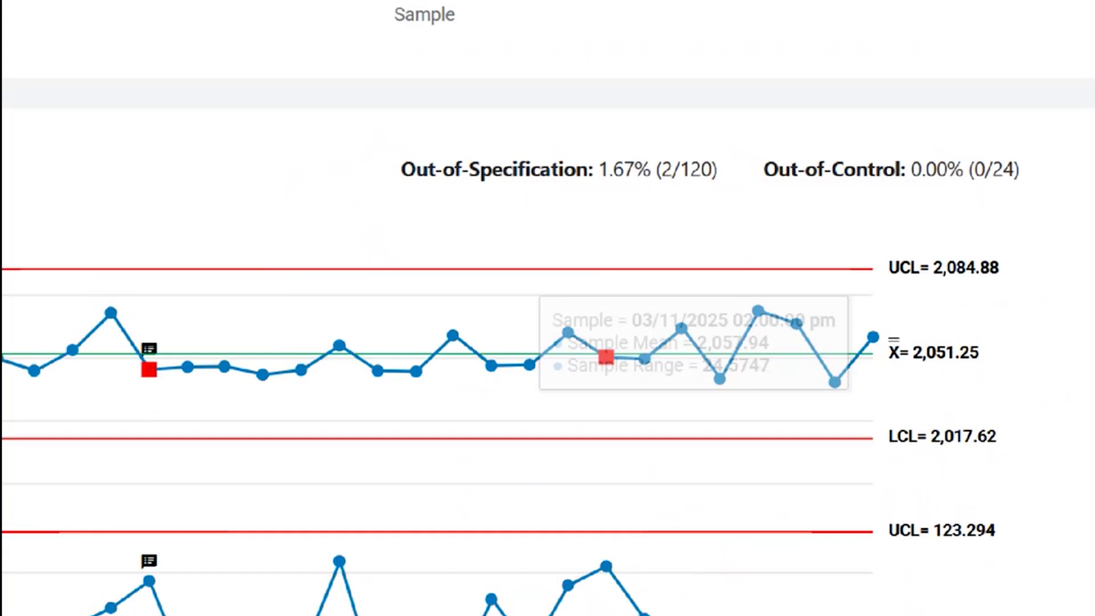
{"action": "left_click_drag", "start_coordinate": [865, 372], "coordinate": [986, 372]}
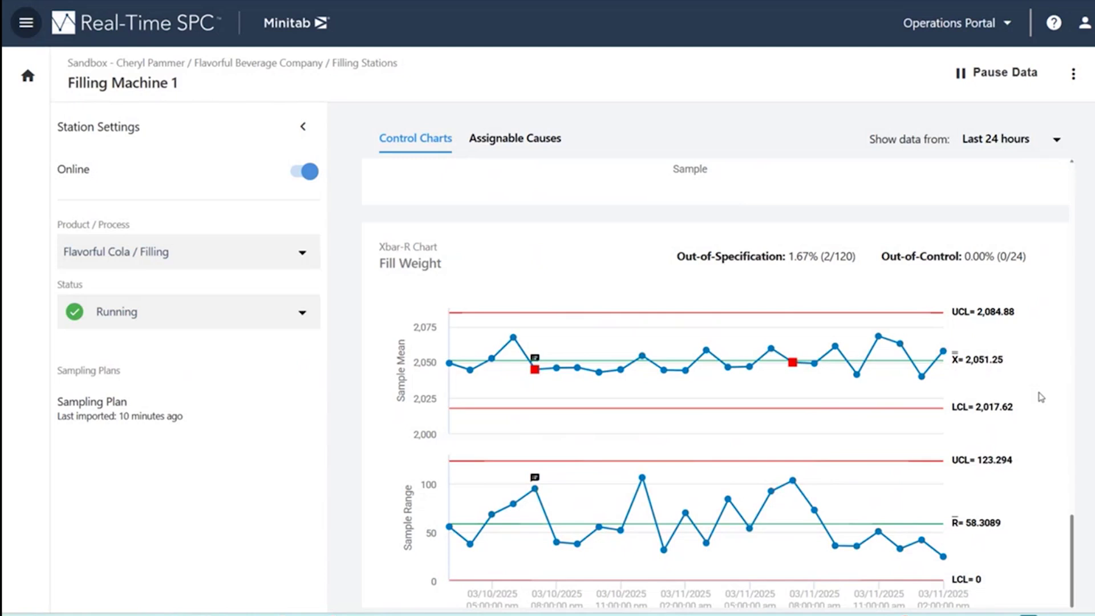
{"action": "mouse_move", "coordinate": [791, 364]}
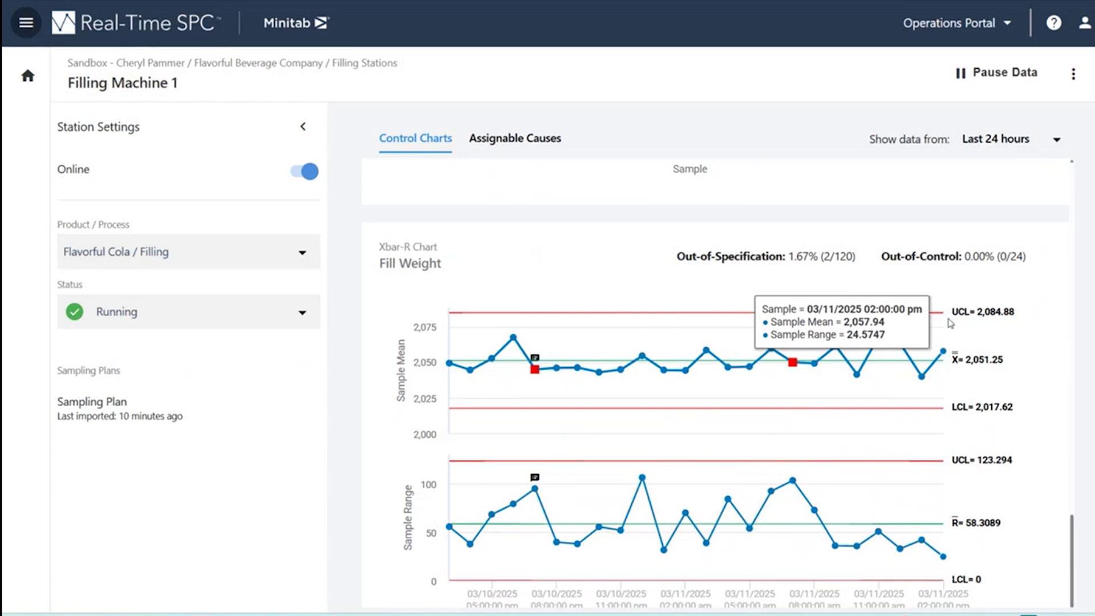
{"action": "left_click", "coordinate": [793, 362]}
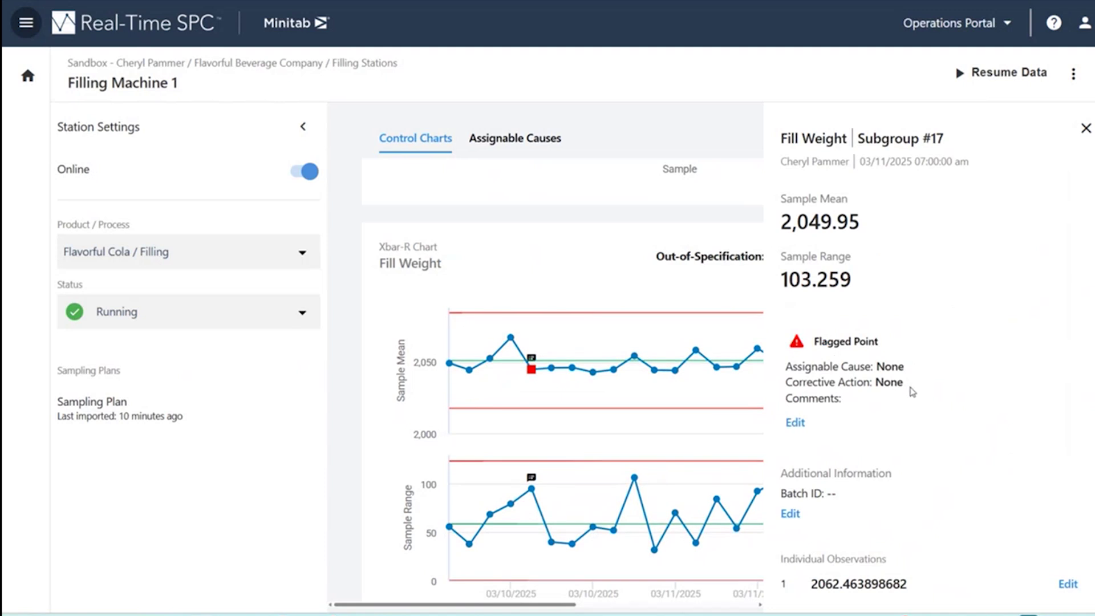
- Annotate the out-of-specification fourth observation of the subgroup with the assignable cause Low Temperature
{"action": "scroll", "coordinate": [908, 391], "scroll_direction": "down", "scroll_amount": 7}
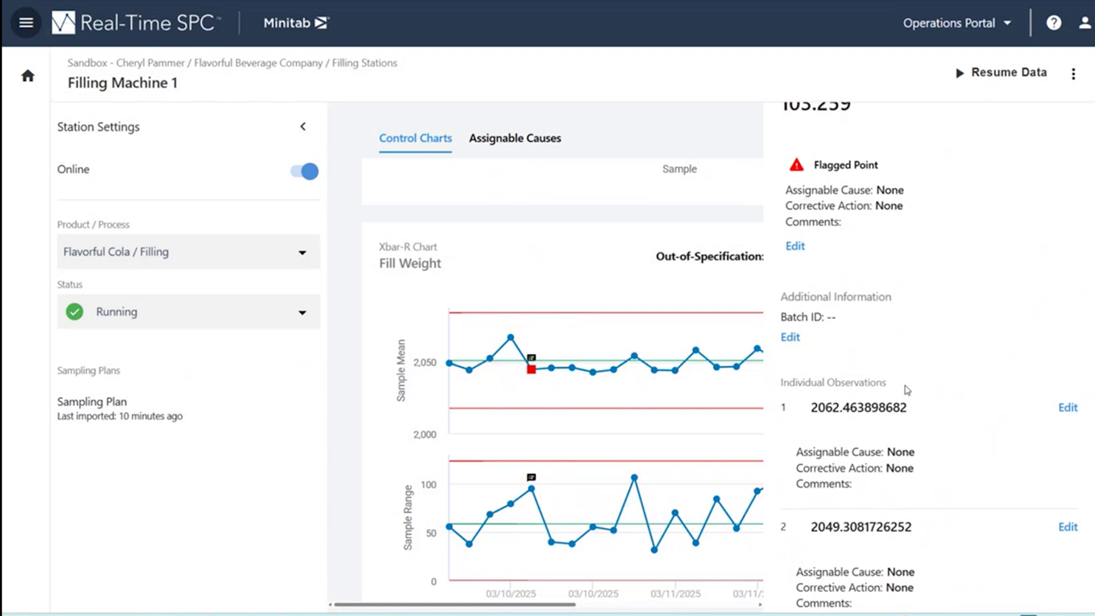
{"action": "scroll", "coordinate": [906, 391], "scroll_direction": "down", "scroll_amount": 3}
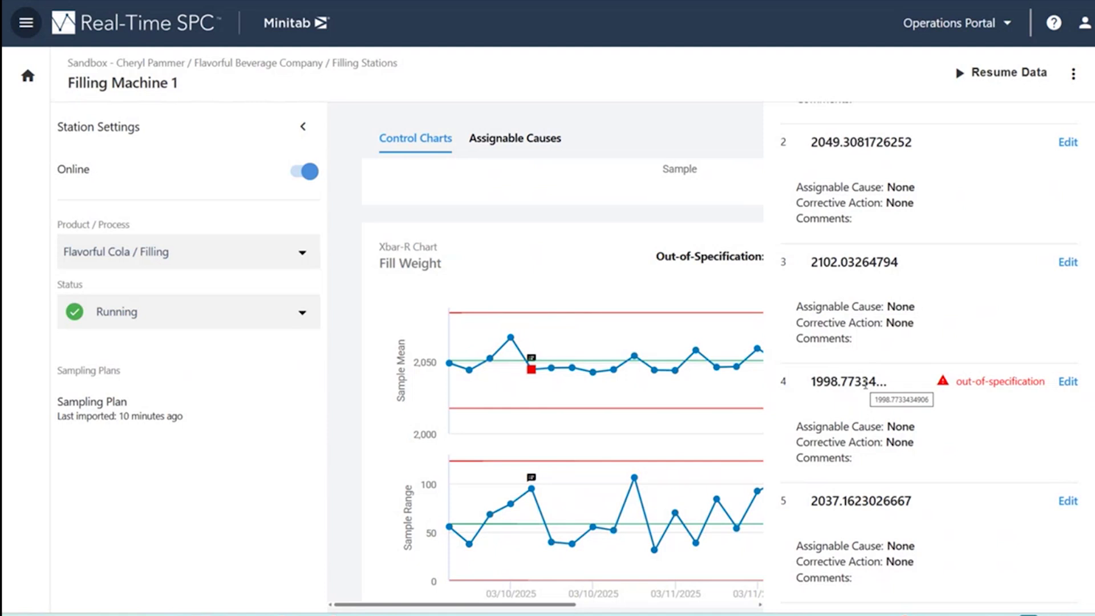
{"action": "left_click", "coordinate": [1067, 382]}
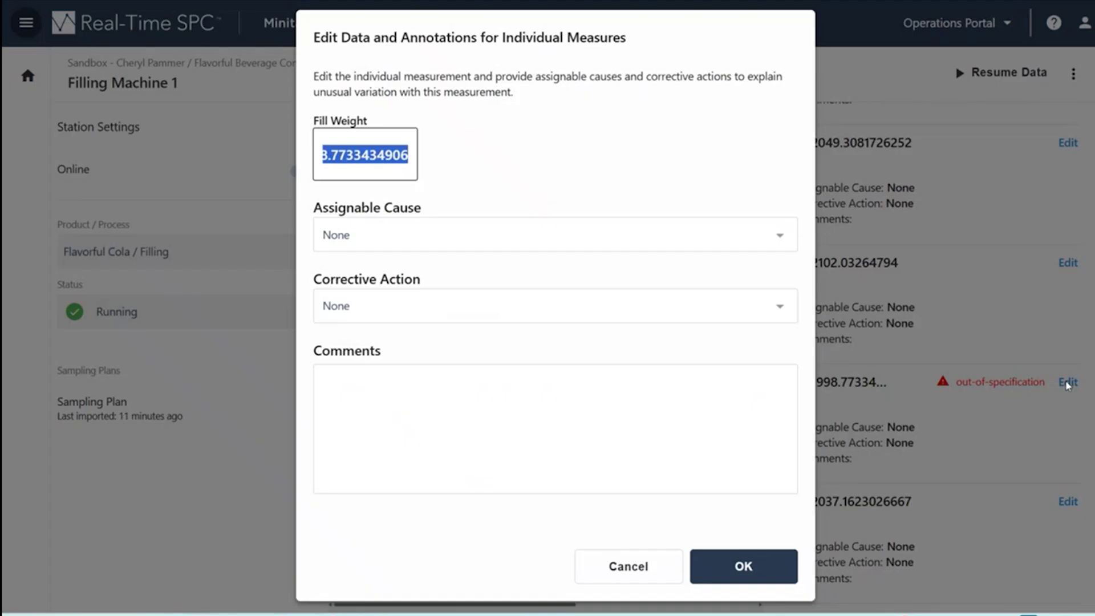
{"action": "left_click", "coordinate": [666, 239]}
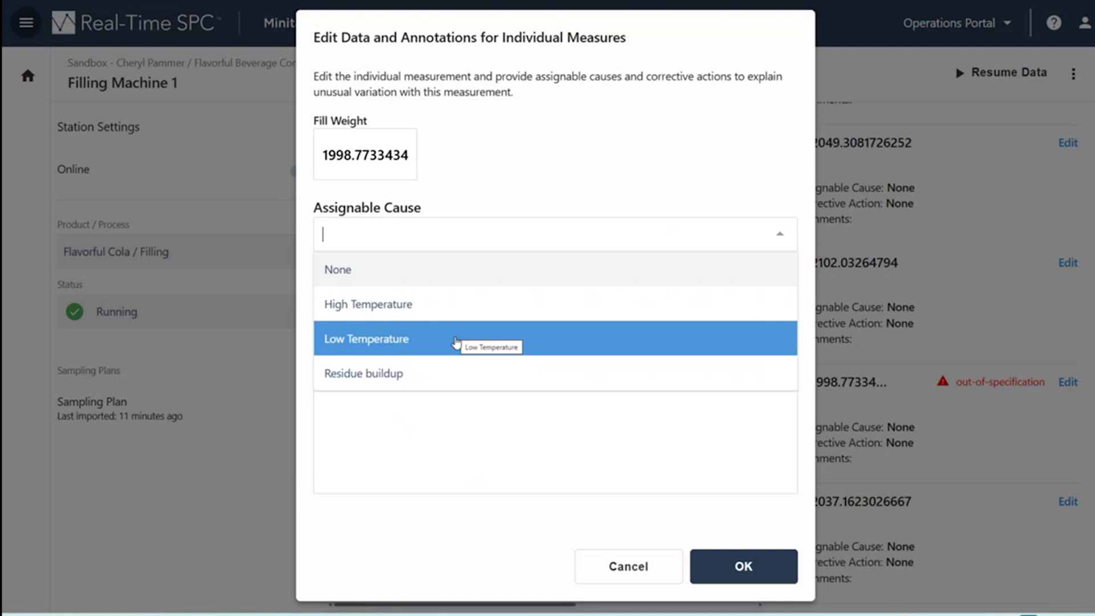
{"action": "left_click", "coordinate": [397, 342]}
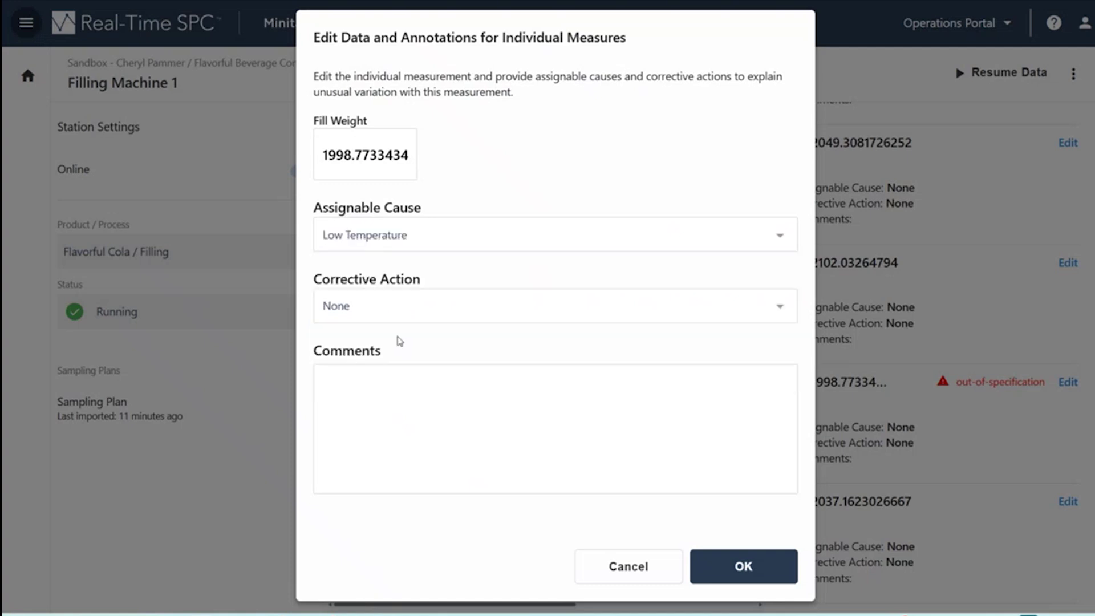
{"action": "left_click", "coordinate": [749, 568]}
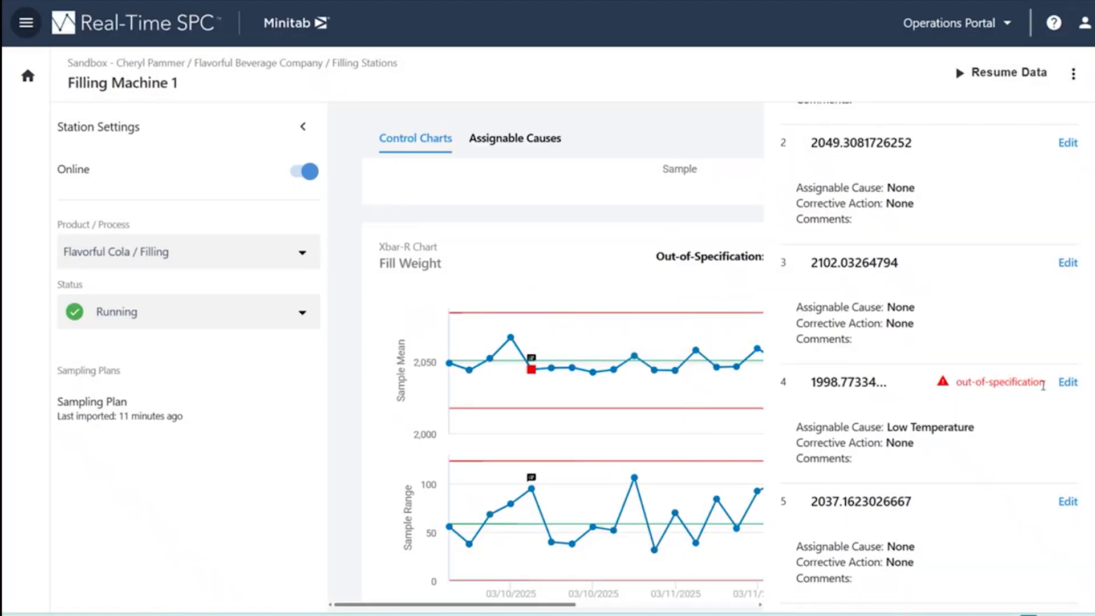
- Set the corrective action of the out-of-specification fourth observation to "Adjust fill temperature setting"
{"action": "left_click", "coordinate": [1068, 383]}
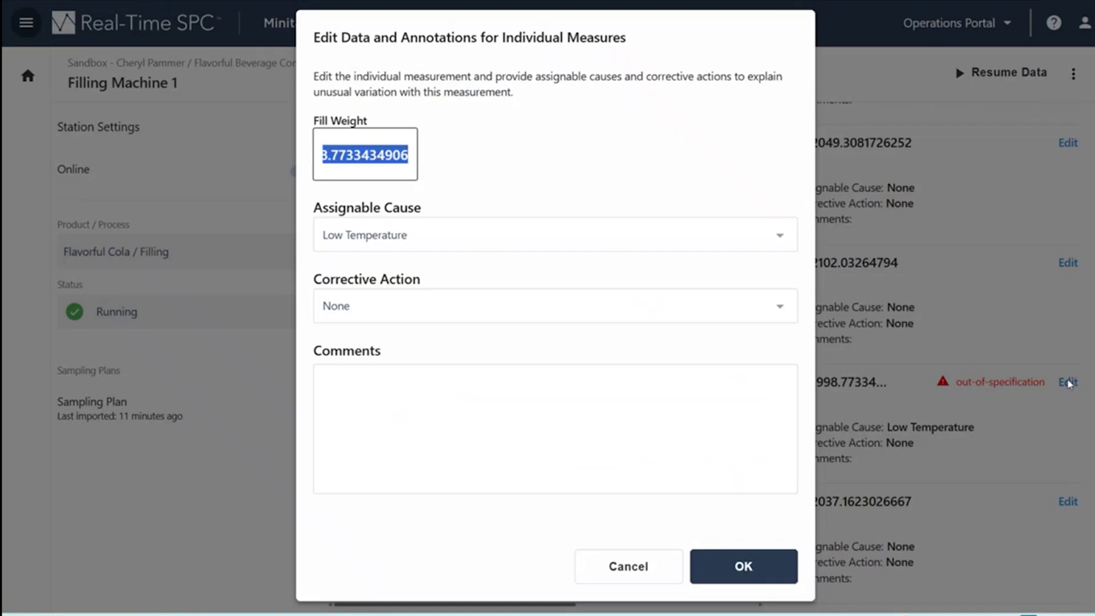
{"action": "left_click", "coordinate": [645, 309]}
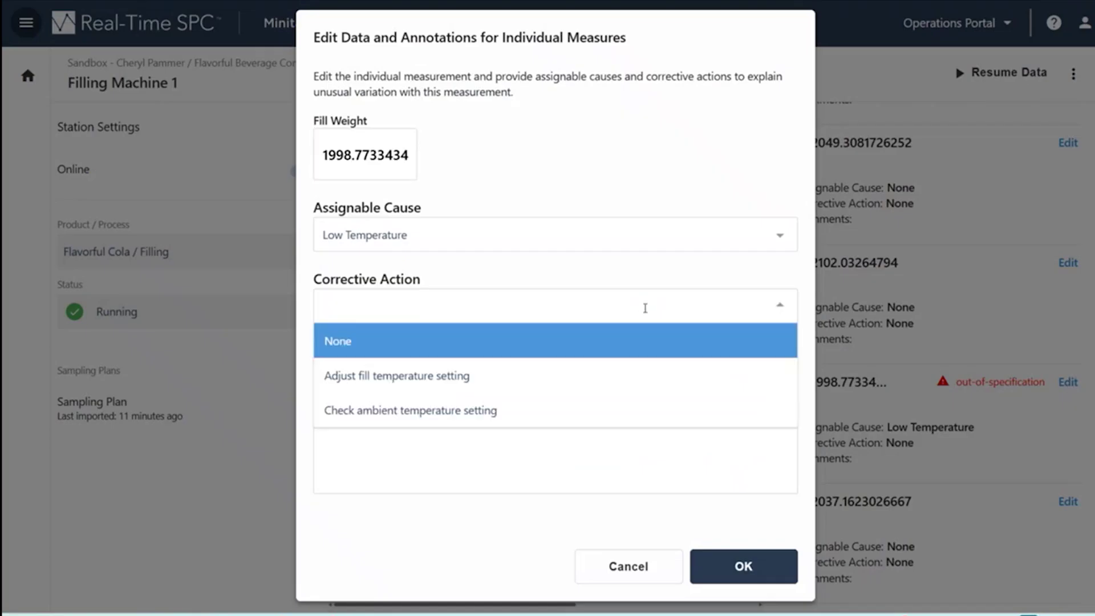
{"action": "left_click", "coordinate": [631, 373]}
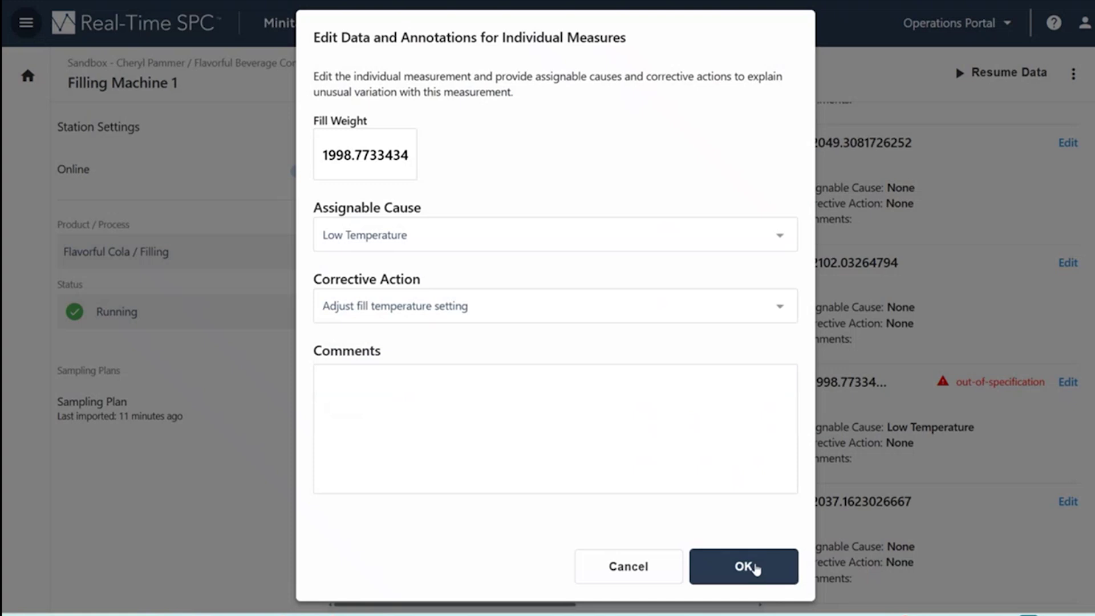
{"action": "left_click", "coordinate": [774, 557]}
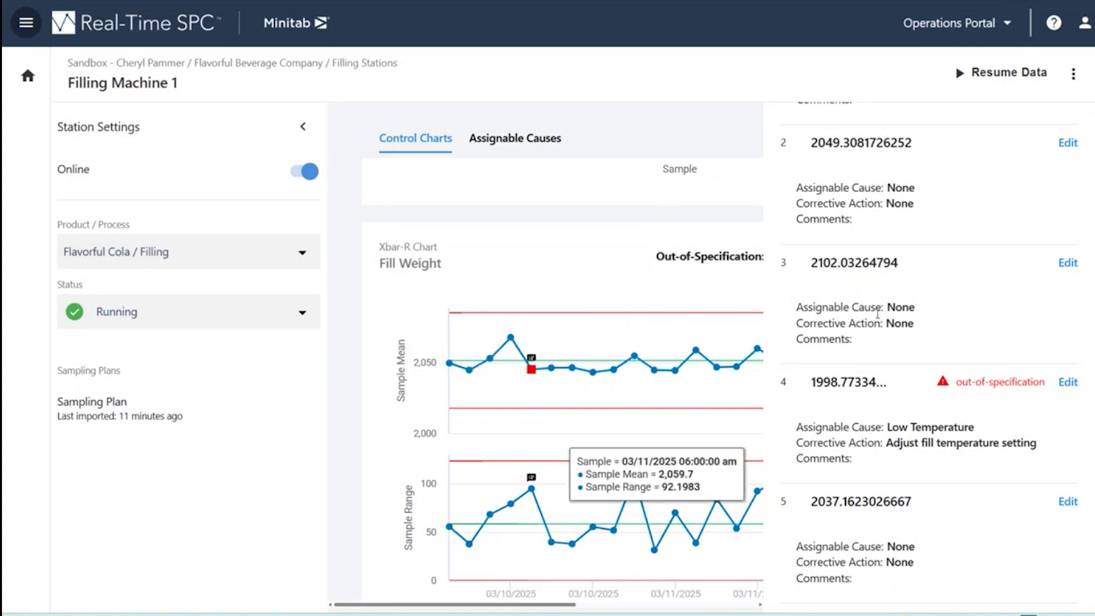
- Switch to the Engineering Portal and open the process quality details of Filling Machine 1
{"action": "left_click", "coordinate": [988, 23]}
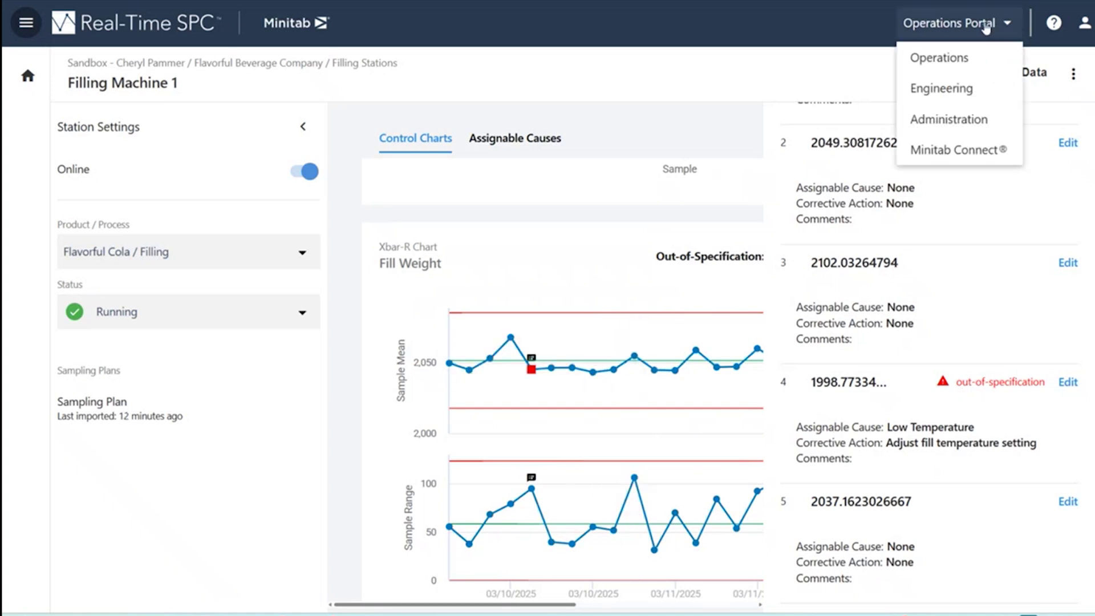
{"action": "left_click", "coordinate": [958, 91]}
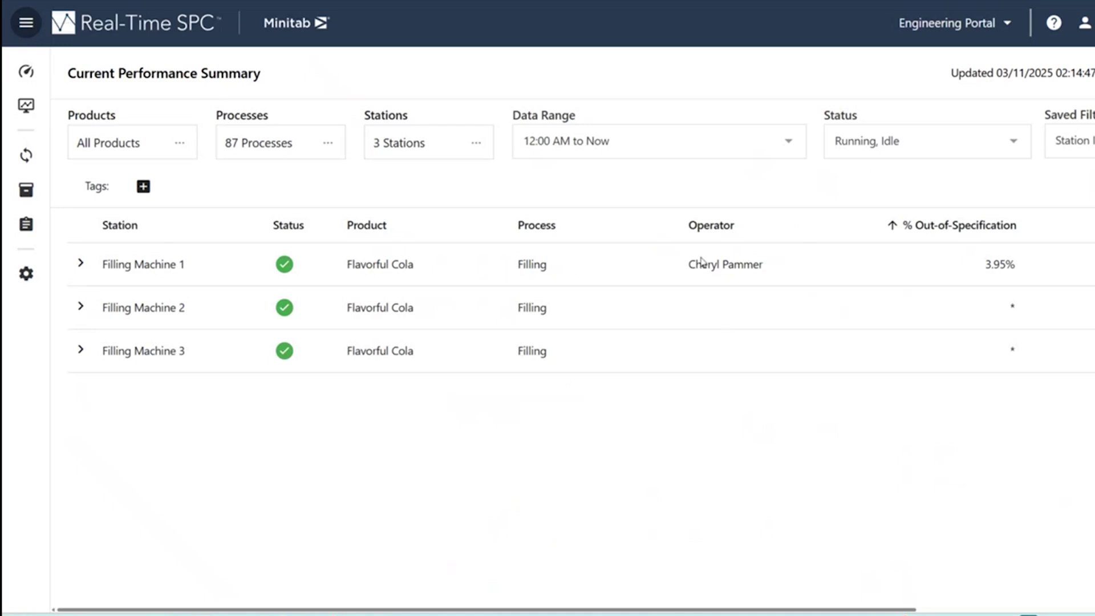
{"action": "key", "text": "ctrl+minus"}
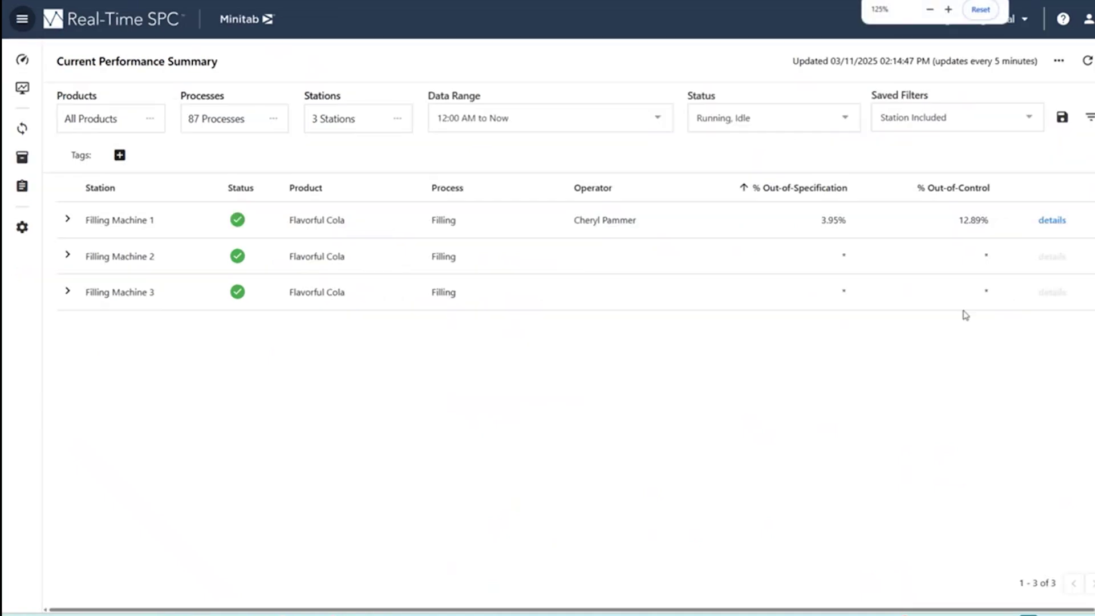
{"action": "left_click", "coordinate": [1051, 221]}
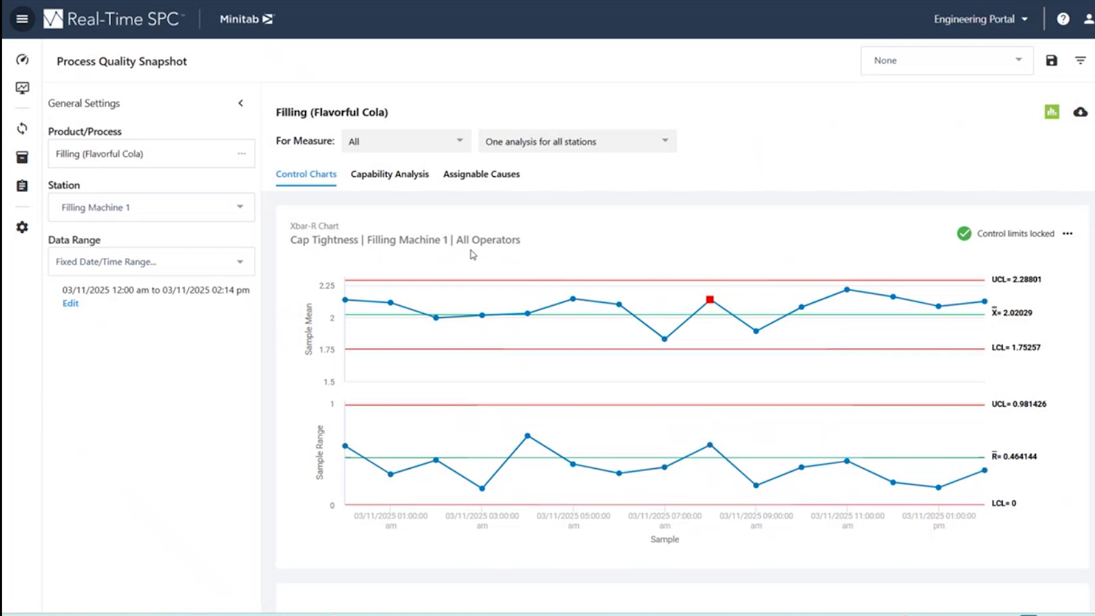
- Review the Filling Machine 1 control charts through Fill Weight, and set their data range to the last 14 days
{"action": "scroll", "coordinate": [473, 254], "scroll_direction": "down", "scroll_amount": 8}
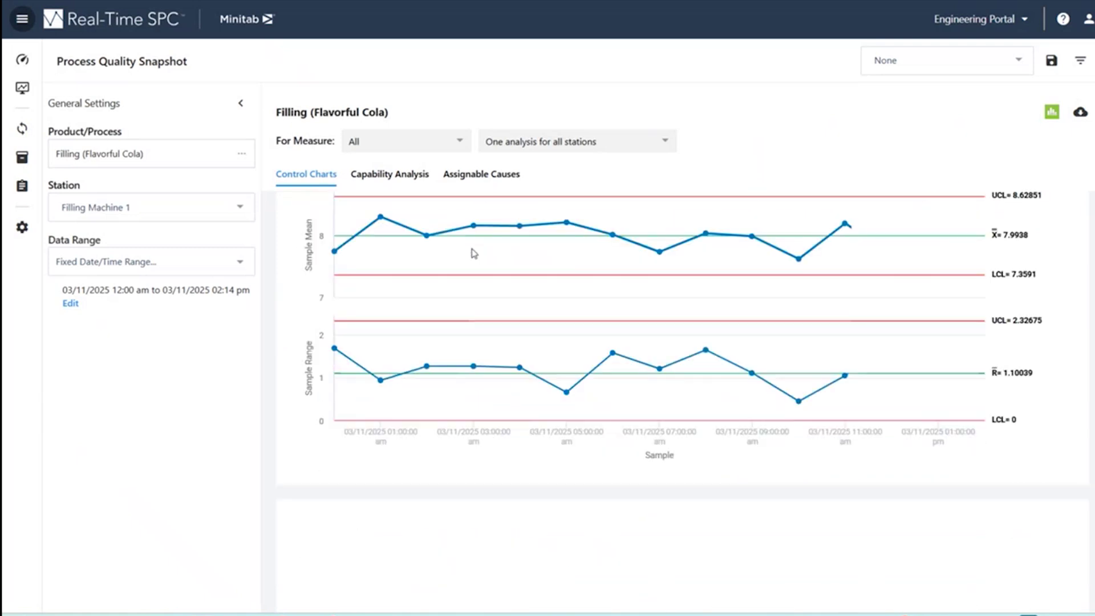
{"action": "scroll", "coordinate": [473, 255], "scroll_direction": "up", "scroll_amount": 1}
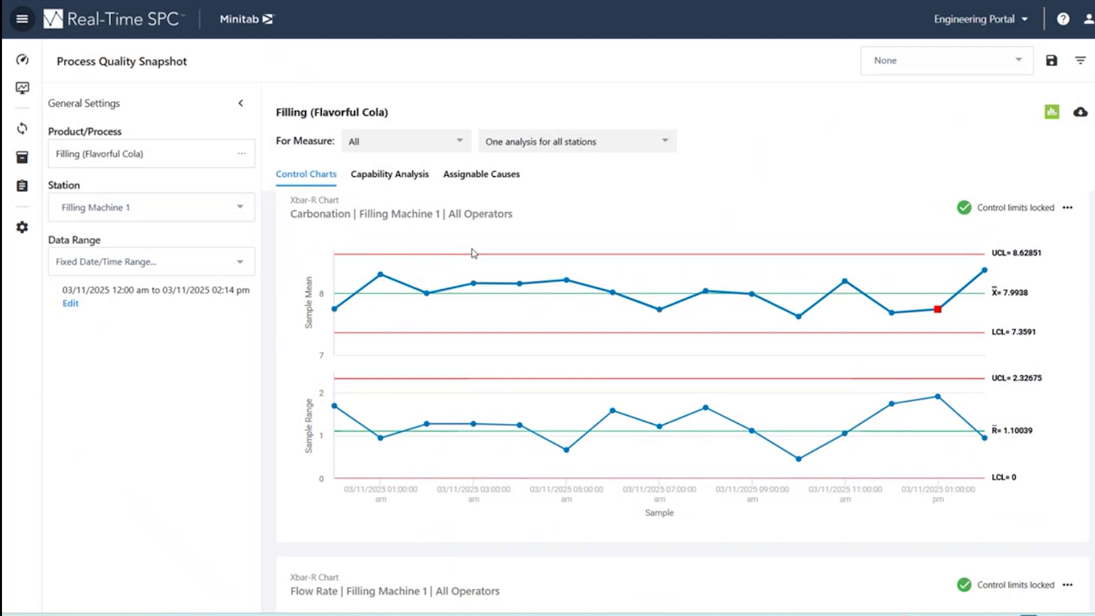
{"action": "scroll", "coordinate": [473, 255], "scroll_direction": "down", "scroll_amount": 5}
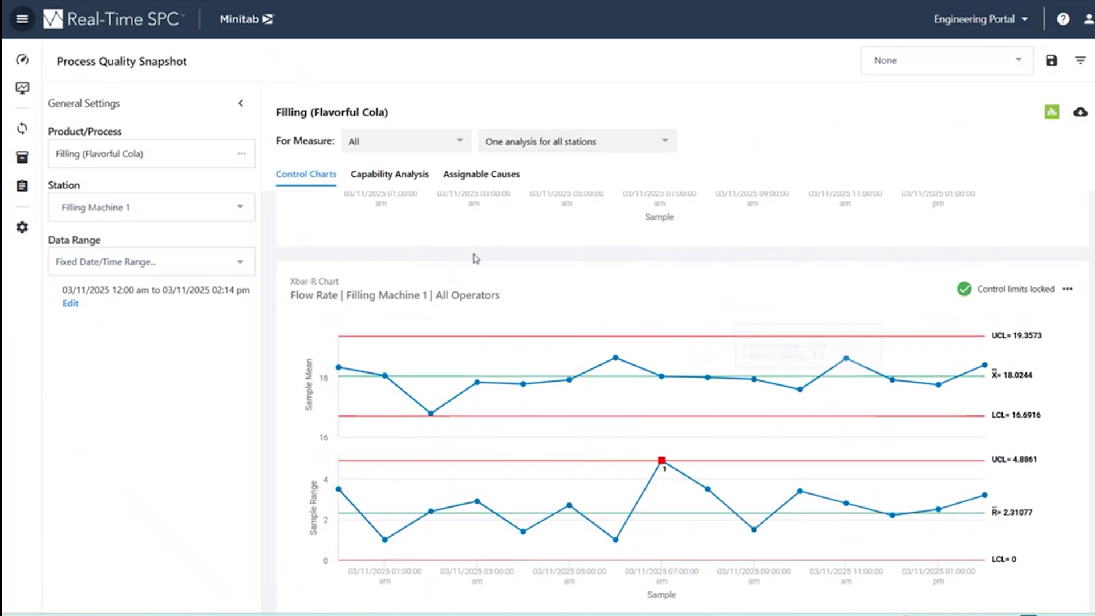
{"action": "scroll", "coordinate": [474, 257], "scroll_direction": "down", "scroll_amount": 8}
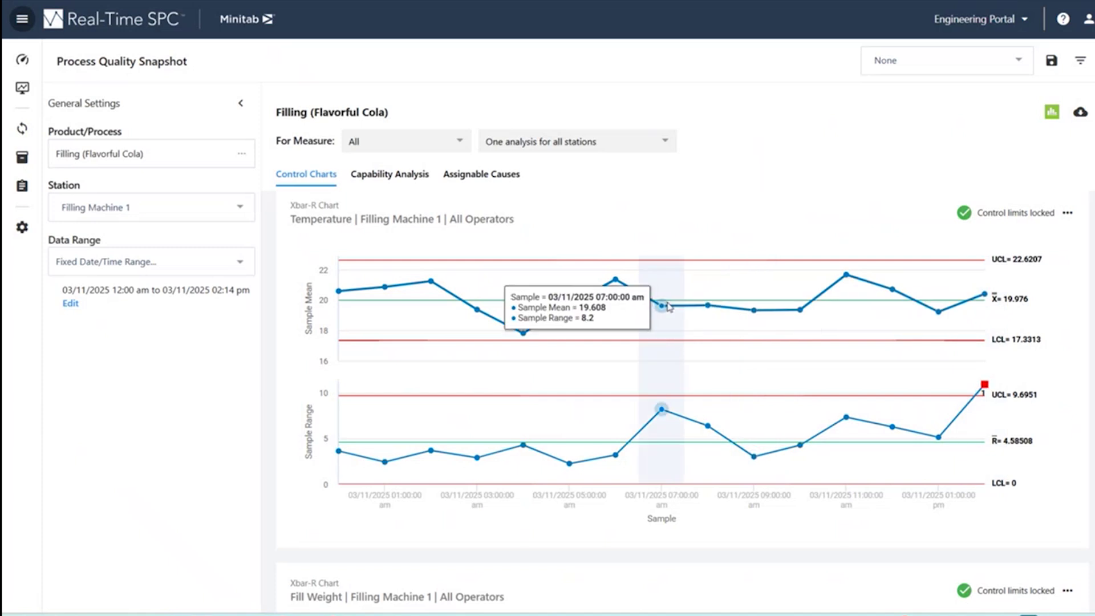
{"action": "scroll", "coordinate": [669, 307], "scroll_direction": "down", "scroll_amount": 5}
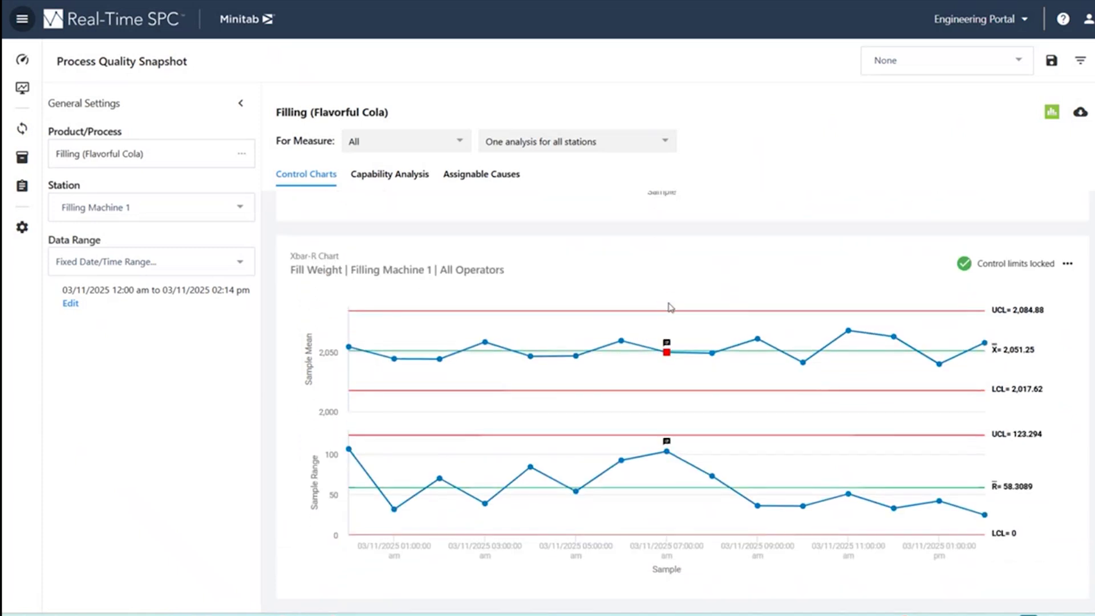
{"action": "left_click", "coordinate": [242, 264]}
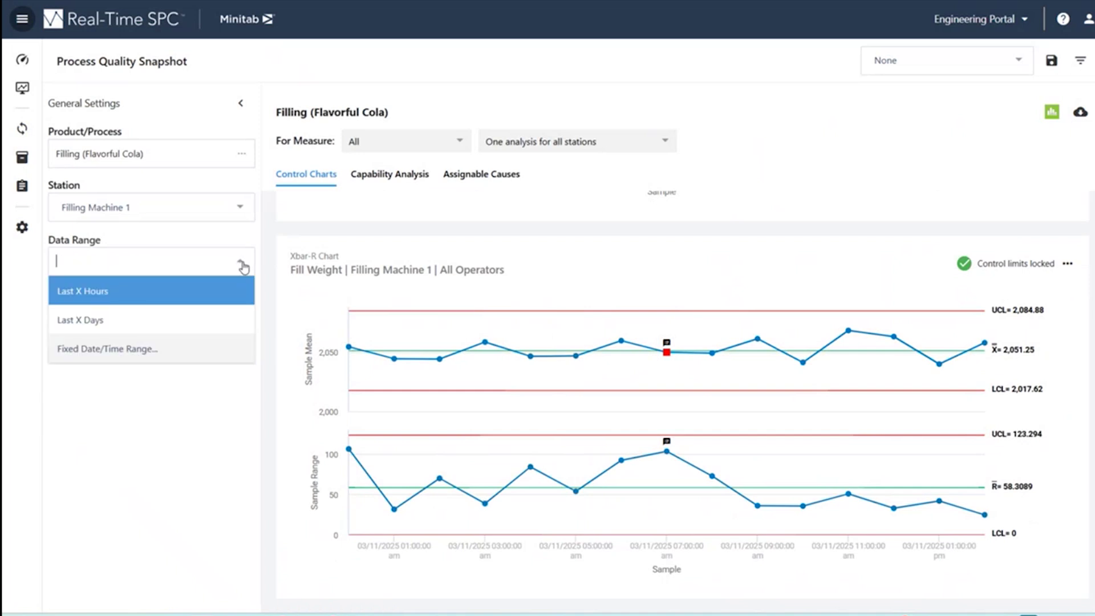
{"action": "left_click", "coordinate": [114, 322]}
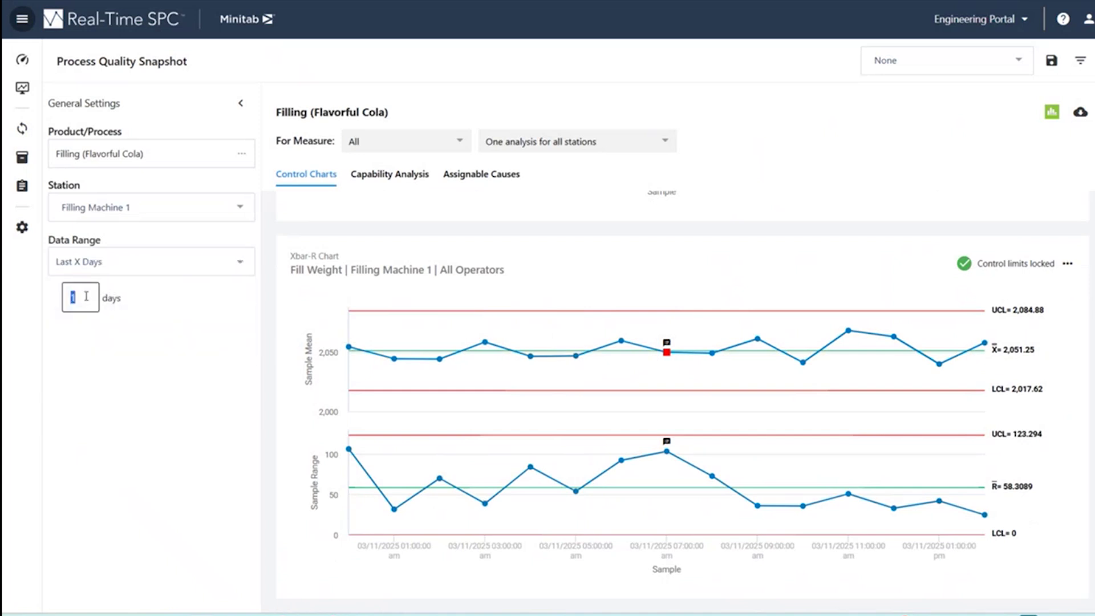
{"action": "type", "text": "14"}
{"action": "left_click", "coordinate": [140, 344]}
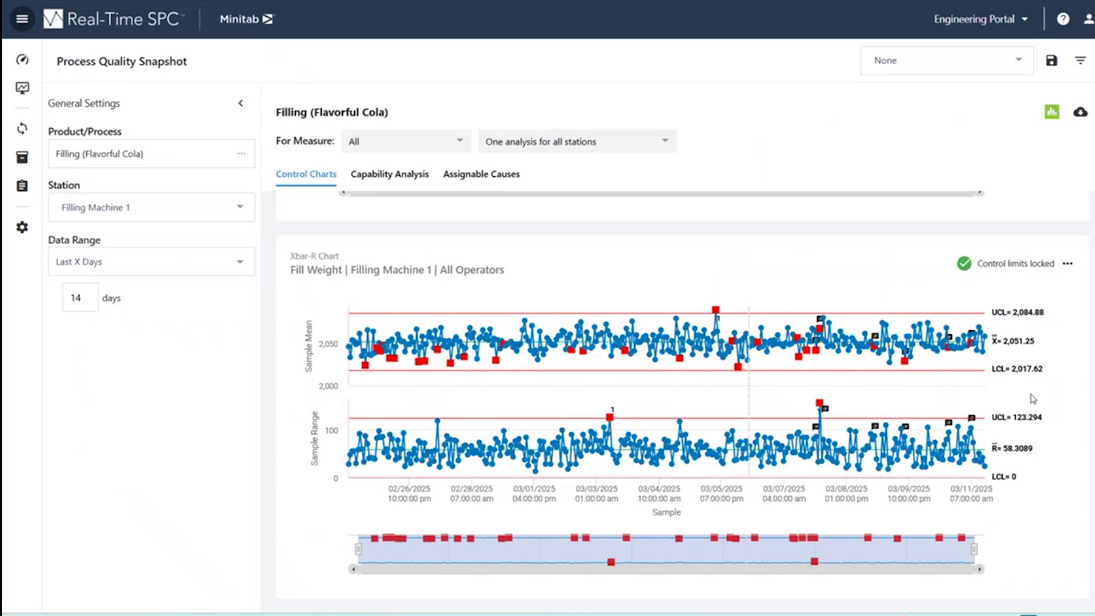
- Open the capability analysis of the Flavorful Cola filling process and examine the Fill Weight histogram and capability statistics
{"action": "mouse_move", "coordinate": [809, 341]}
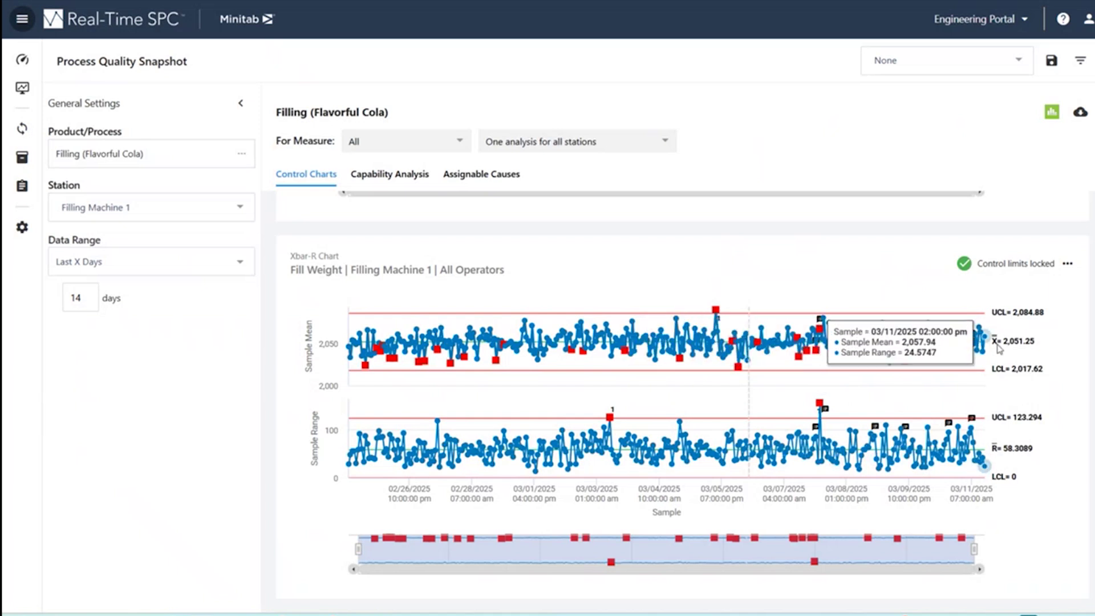
{"action": "left_click", "coordinate": [397, 177]}
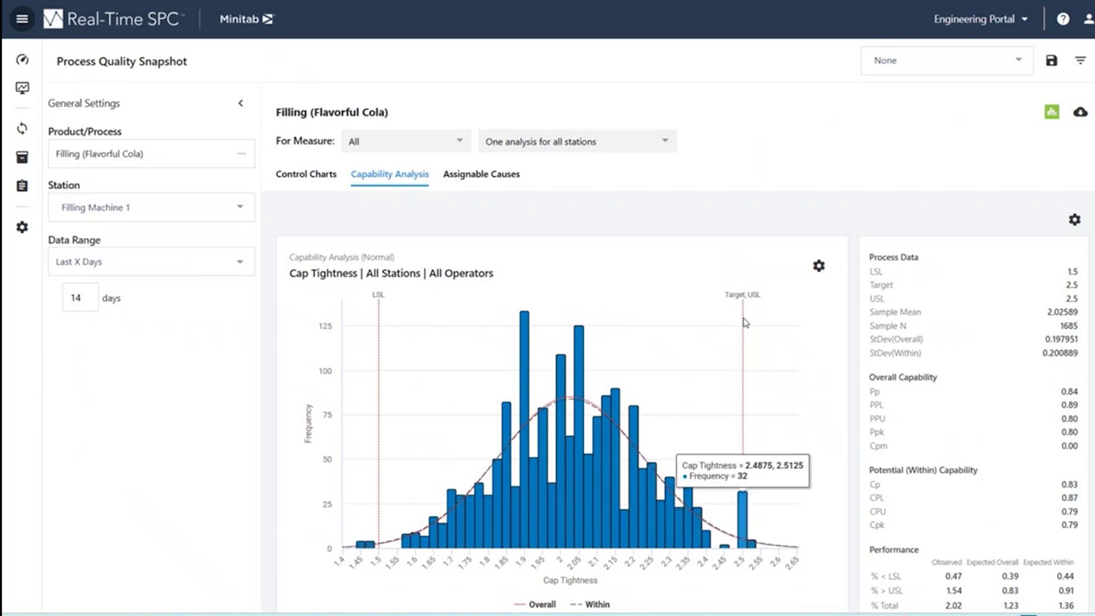
{"action": "scroll", "coordinate": [714, 366], "scroll_direction": "down", "scroll_amount": 8}
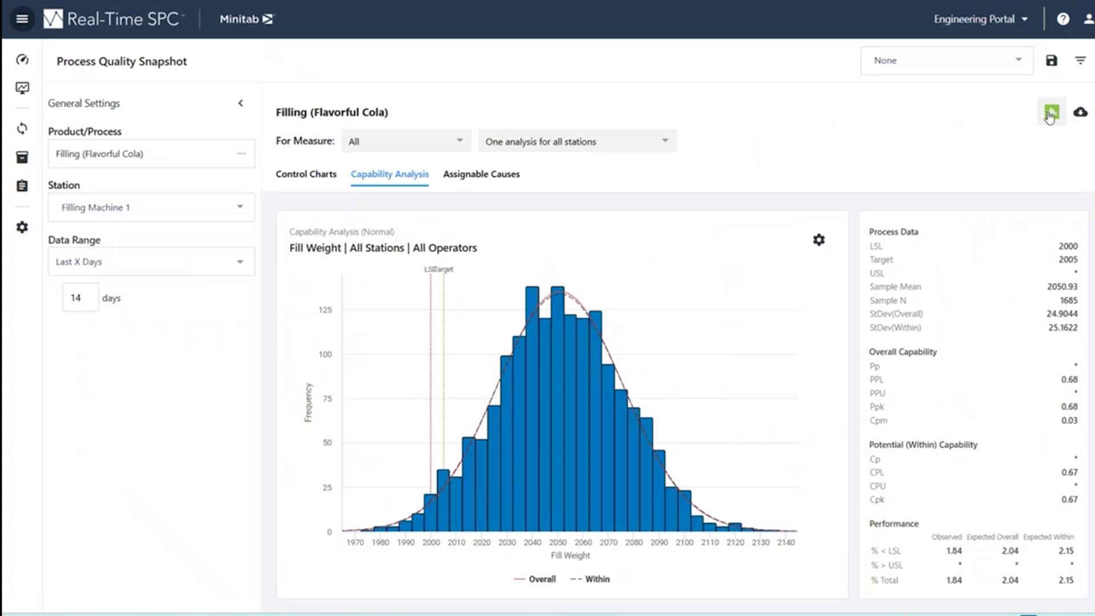
- Switch to the FillWeightDataOriginal project in Minitab and look over the Automated Machine Learning options for a continuous response
{"action": "mouse_move", "coordinate": [378, 614]}
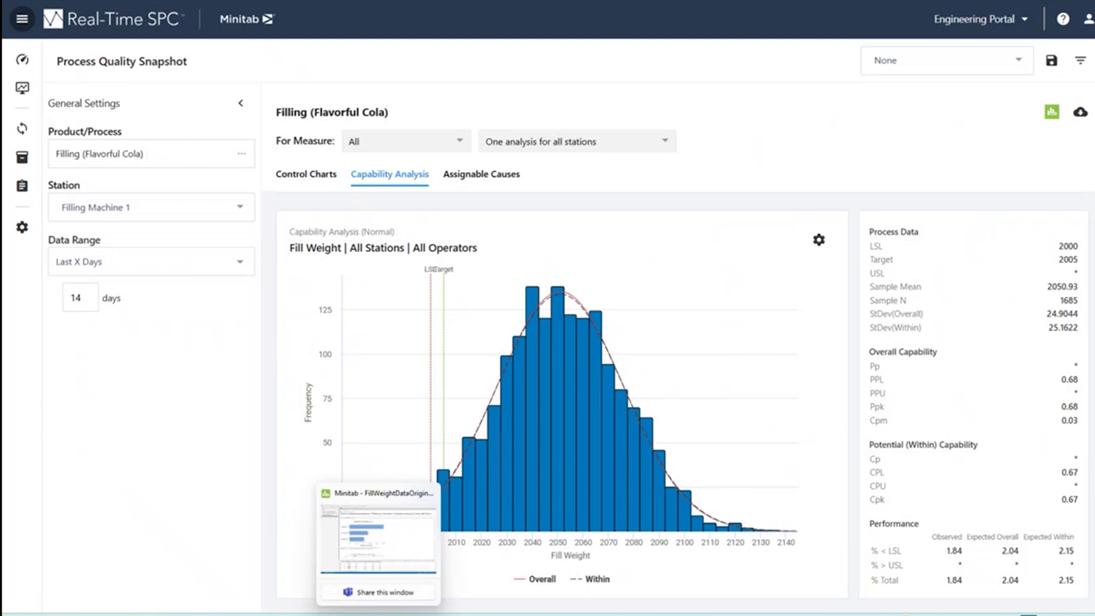
{"action": "left_click", "coordinate": [378, 539]}
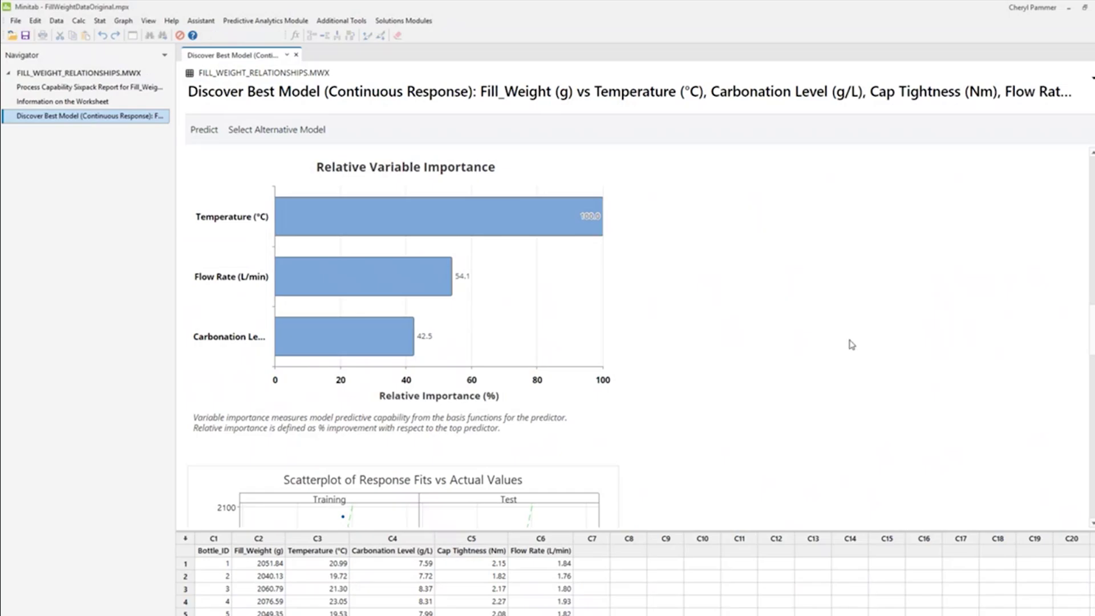
{"action": "left_click", "coordinate": [242, 23]}
{"action": "mouse_move", "coordinate": [249, 39]}
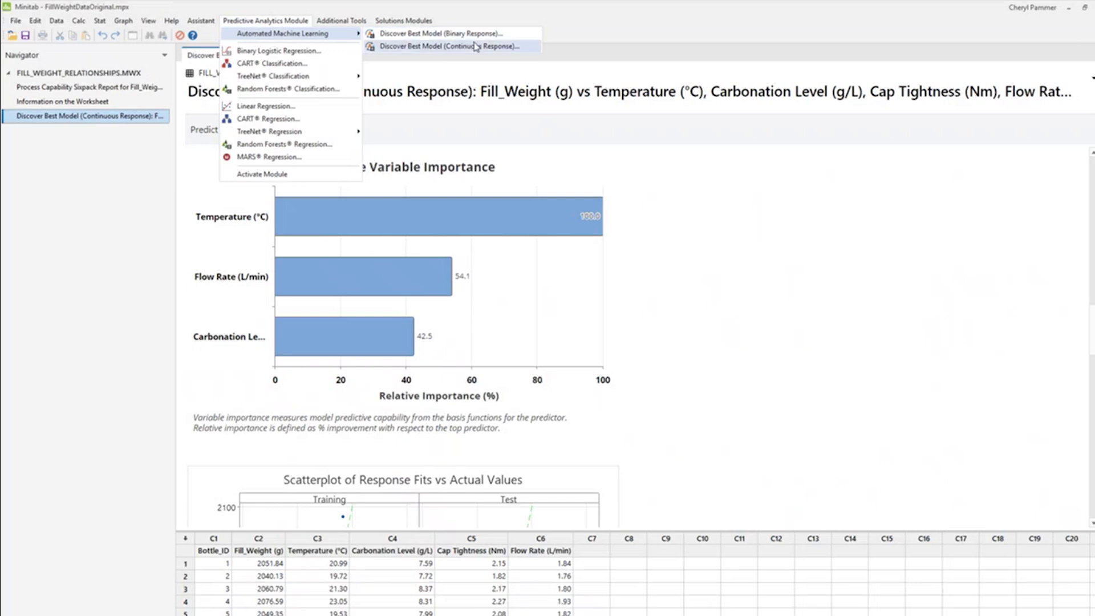
{"action": "left_click", "coordinate": [765, 302]}
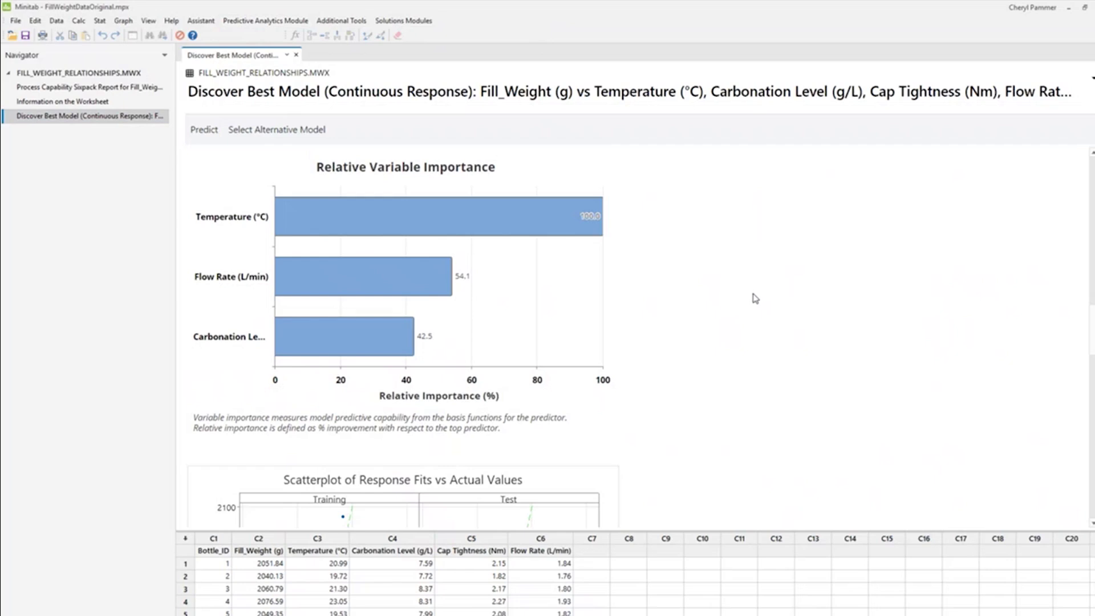
- Examine the relative variable importance chart of the best fill weight model and the partial dependence plot for Temperature
{"action": "mouse_move", "coordinate": [502, 227]}
{"action": "mouse_move", "coordinate": [545, 236]}
{"action": "mouse_move", "coordinate": [430, 289]}
{"action": "scroll", "coordinate": [709, 323], "scroll_direction": "down", "scroll_amount": 10}
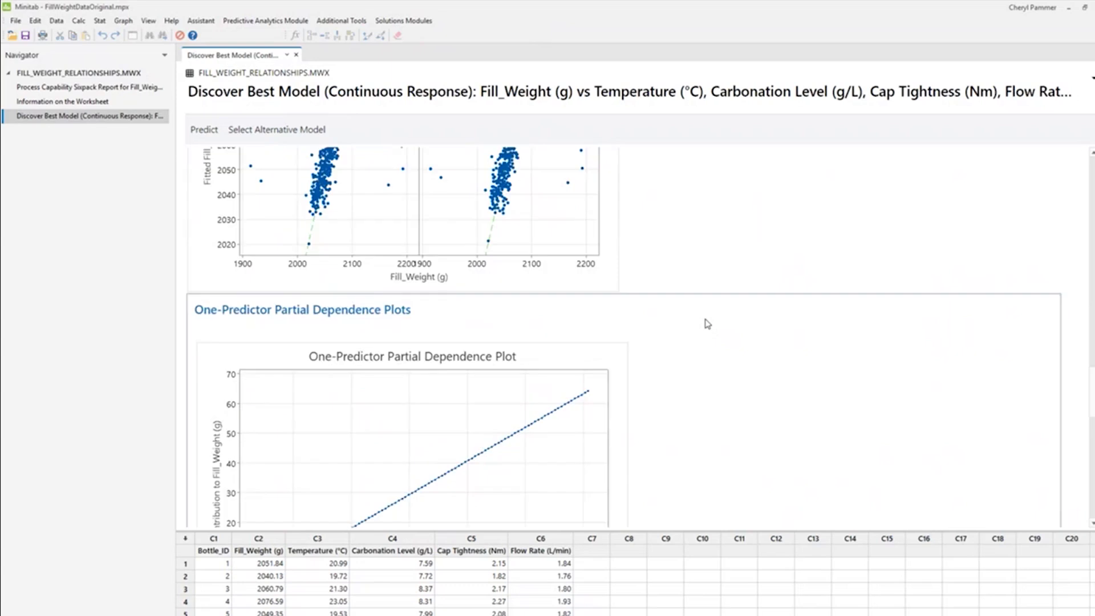
{"action": "scroll", "coordinate": [707, 323], "scroll_direction": "down", "scroll_amount": 3}
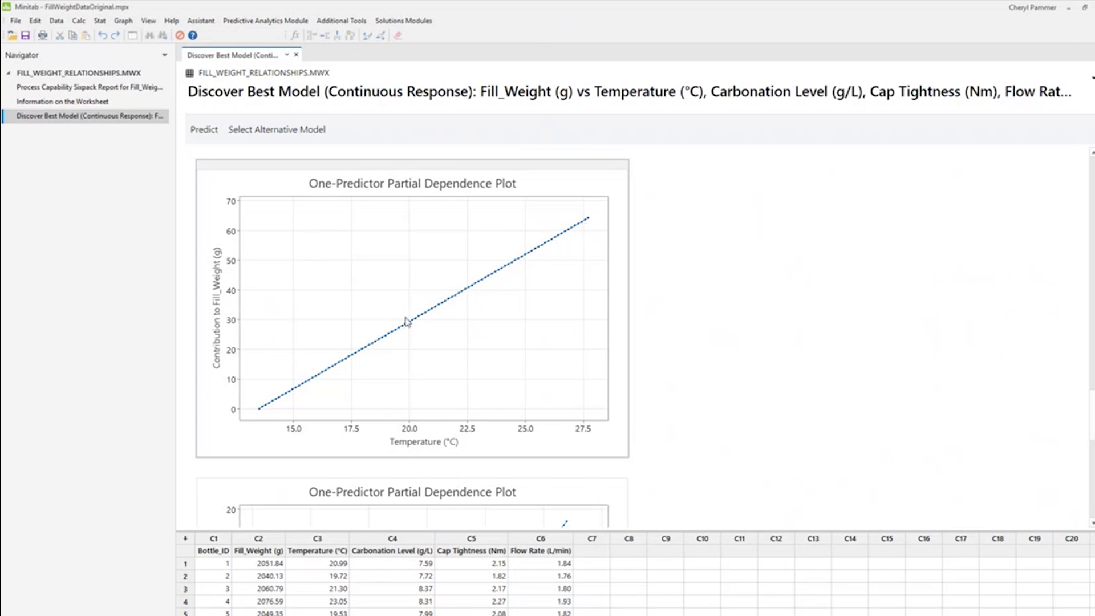
{"action": "mouse_move", "coordinate": [351, 360]}
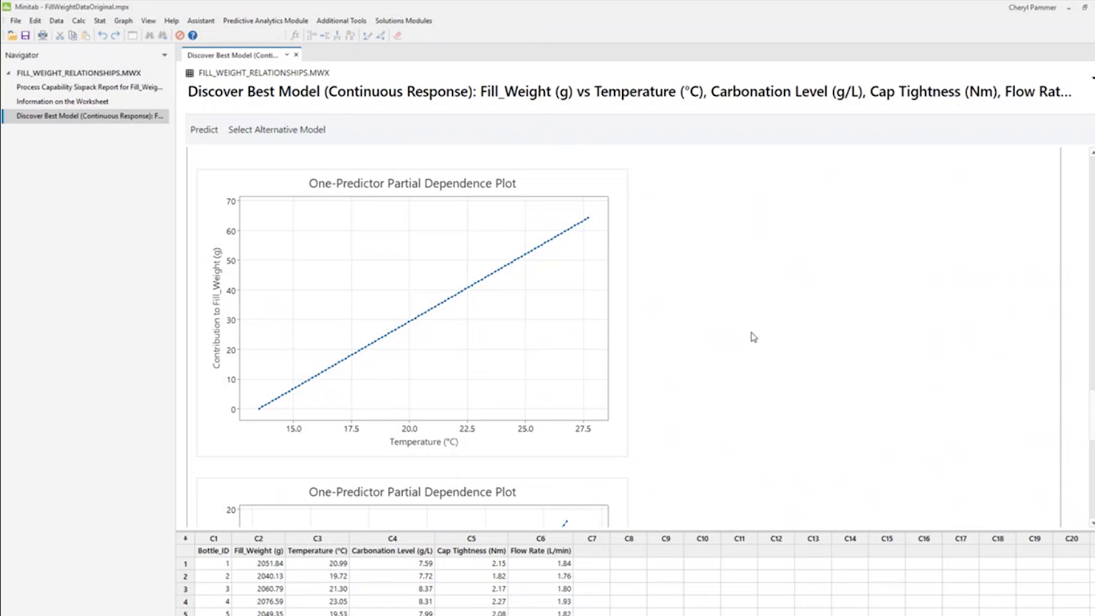
- Examine the one-predictor partial dependence plots for Flow Rate and Carbonation Level to see how each contributes to fill weight
{"action": "scroll", "coordinate": [753, 337], "scroll_direction": "down", "scroll_amount": 5}
{"action": "scroll", "coordinate": [752, 338], "scroll_direction": "down", "scroll_amount": 2}
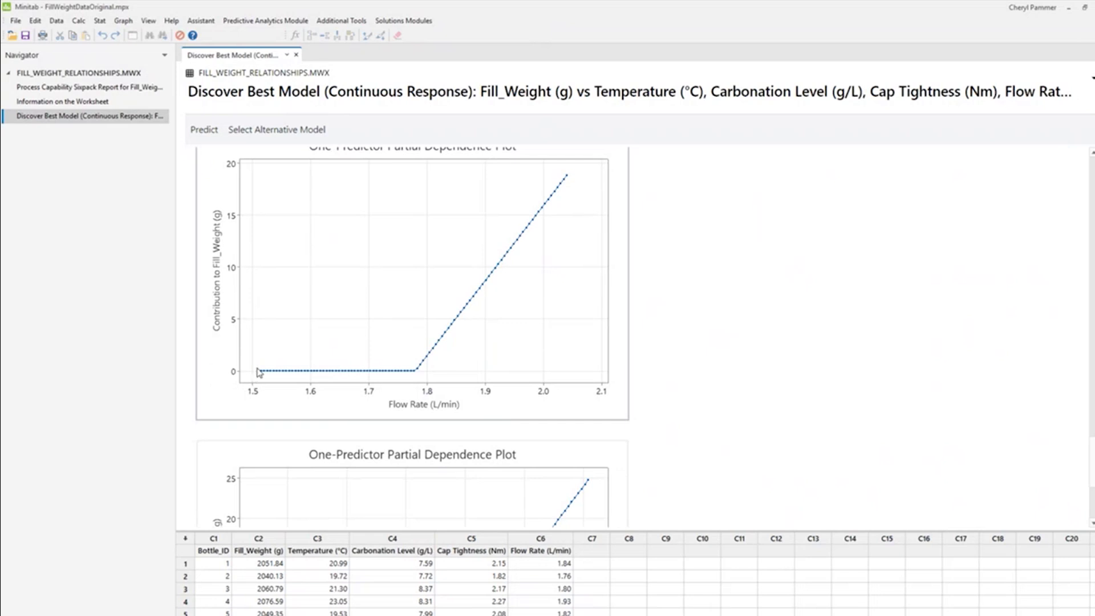
{"action": "mouse_move", "coordinate": [285, 377]}
{"action": "mouse_move", "coordinate": [372, 377]}
{"action": "scroll", "coordinate": [374, 399], "scroll_direction": "down", "scroll_amount": 4}
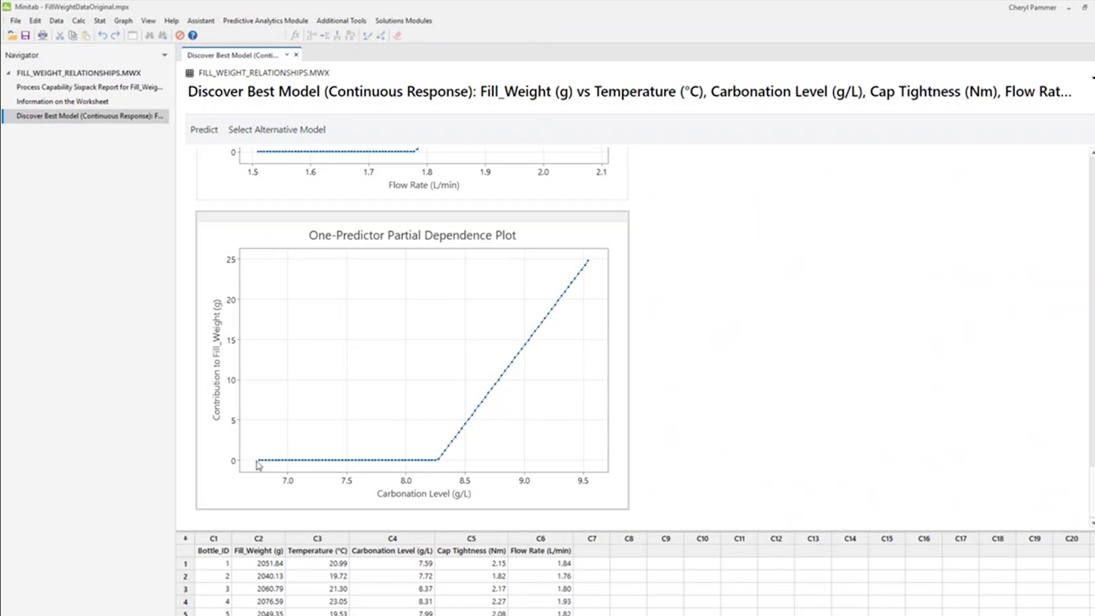
{"action": "mouse_move", "coordinate": [443, 459]}
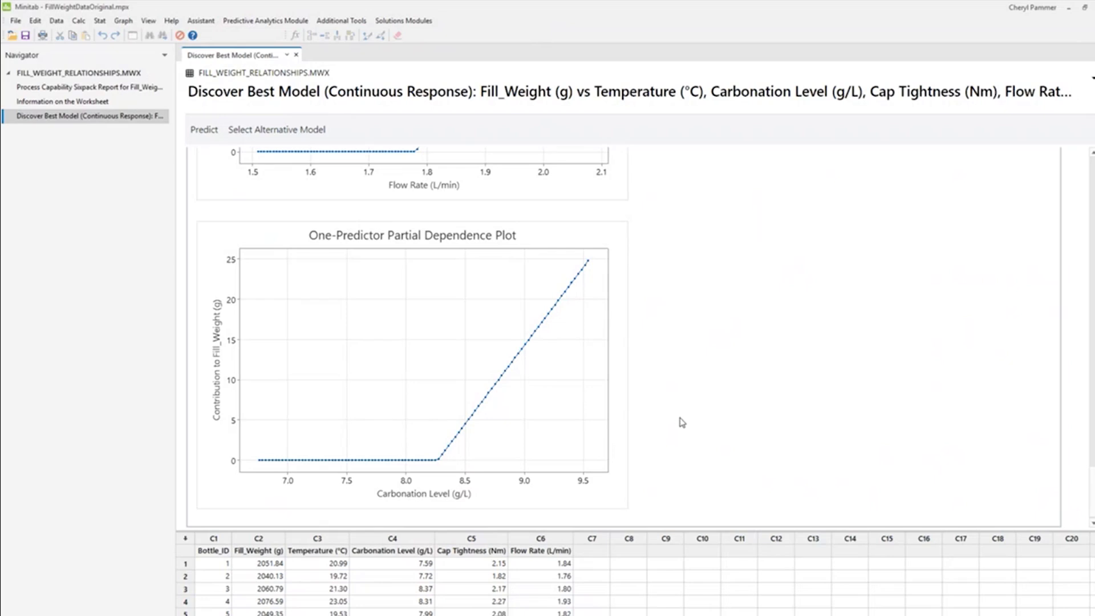
- Switch back to Real-Time SPC and reopen the control charts of the Flavorful Cola filling process
{"action": "key", "text": "alt+Tab"}
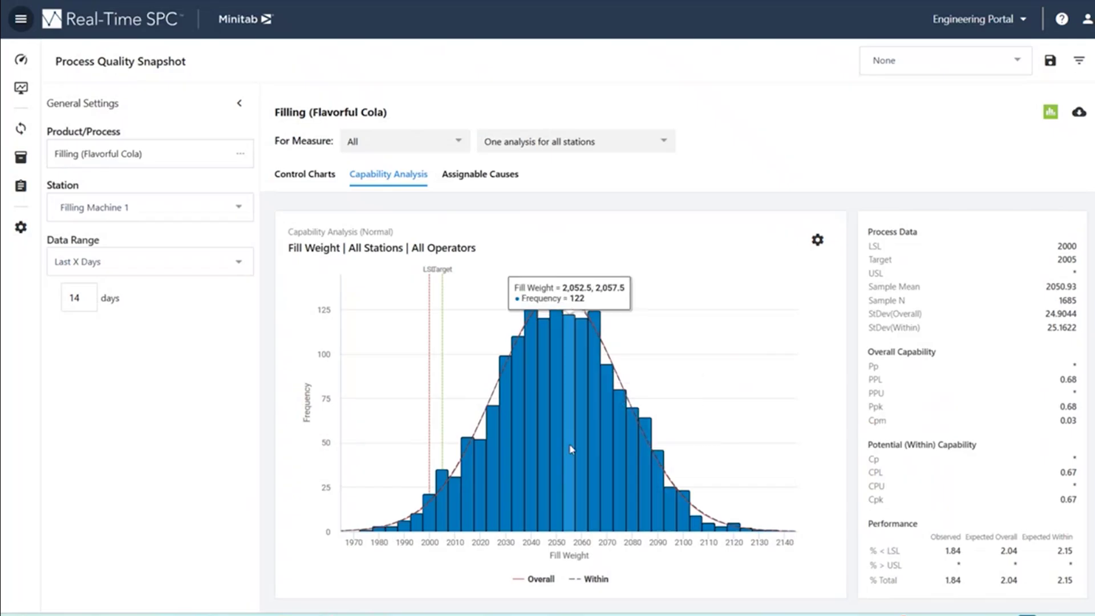
{"action": "mouse_move", "coordinate": [562, 451]}
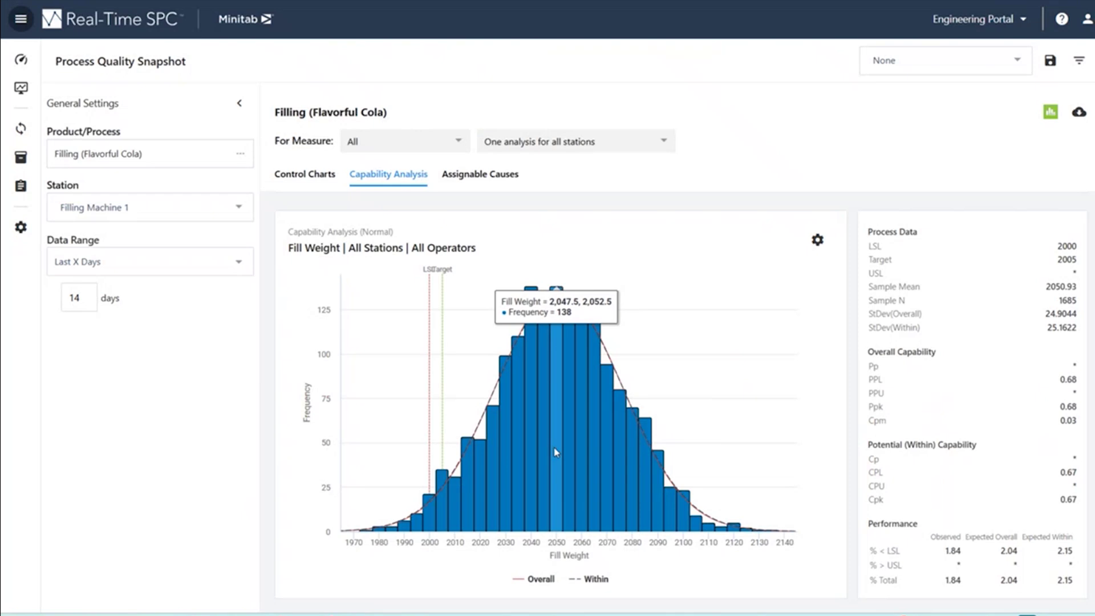
{"action": "left_click", "coordinate": [308, 182]}
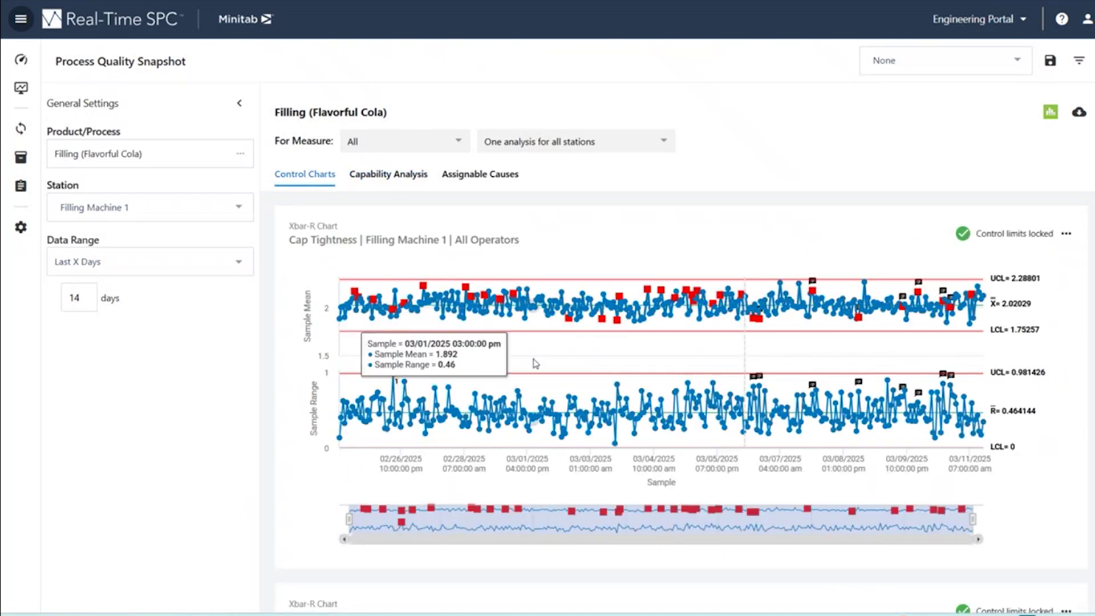